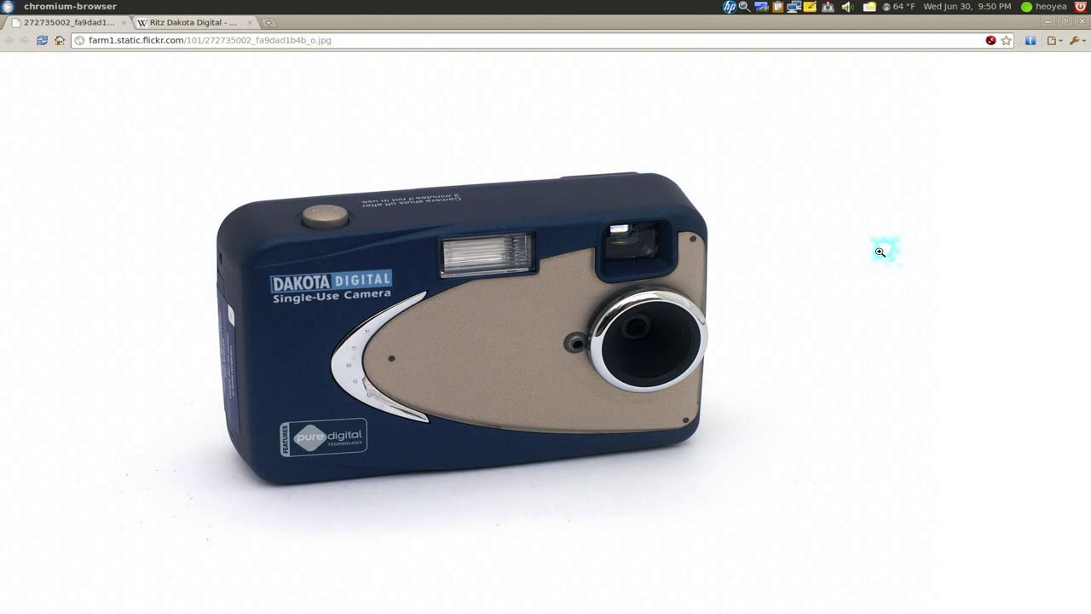
Hide the Chromium window showing the Dakota Digital photo with Ctrl+Alt+D to reveal the desktop.
{"action": "key", "text": "ctrl+alt+d"}
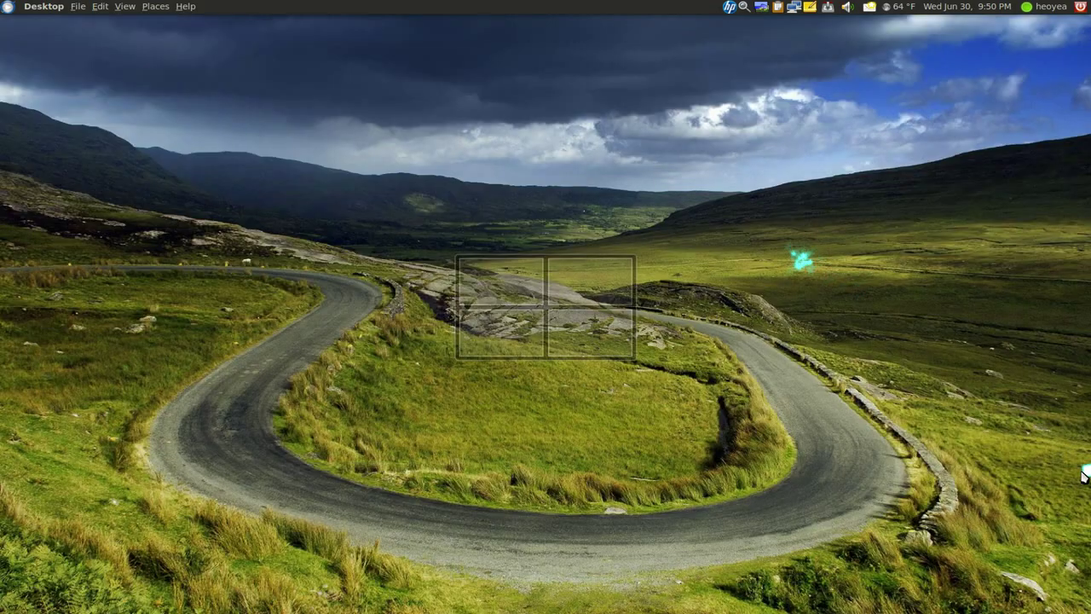
Launch gtkam from Kupfer so it detects the PureDigital Ritz Disposable camera.
{"action": "key", "text": "ctrl+space"}
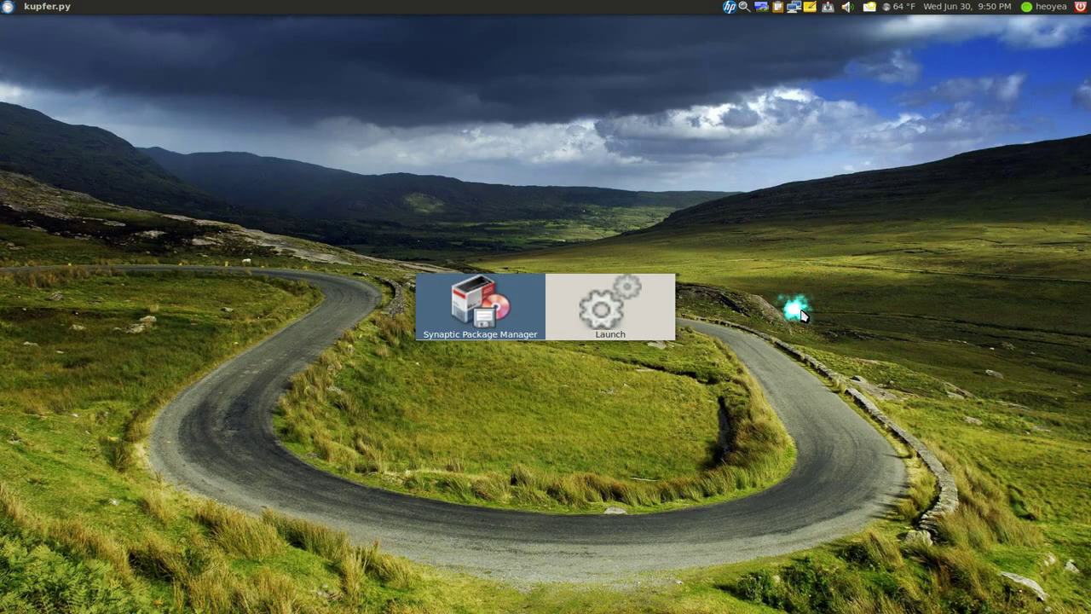
{"action": "type", "text": "gtk"}
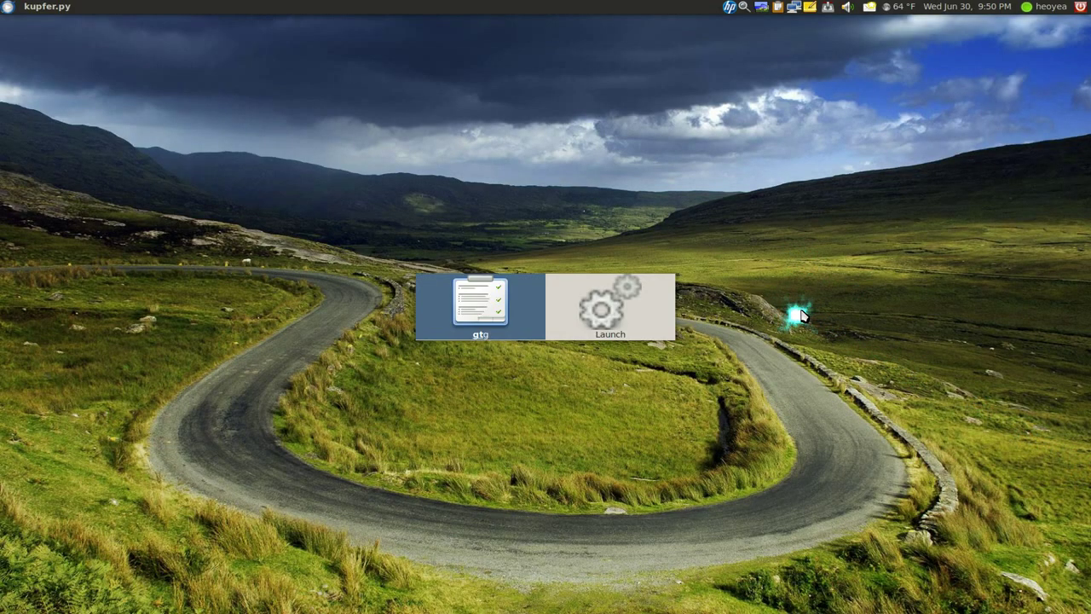
{"action": "key", "text": "Return"}
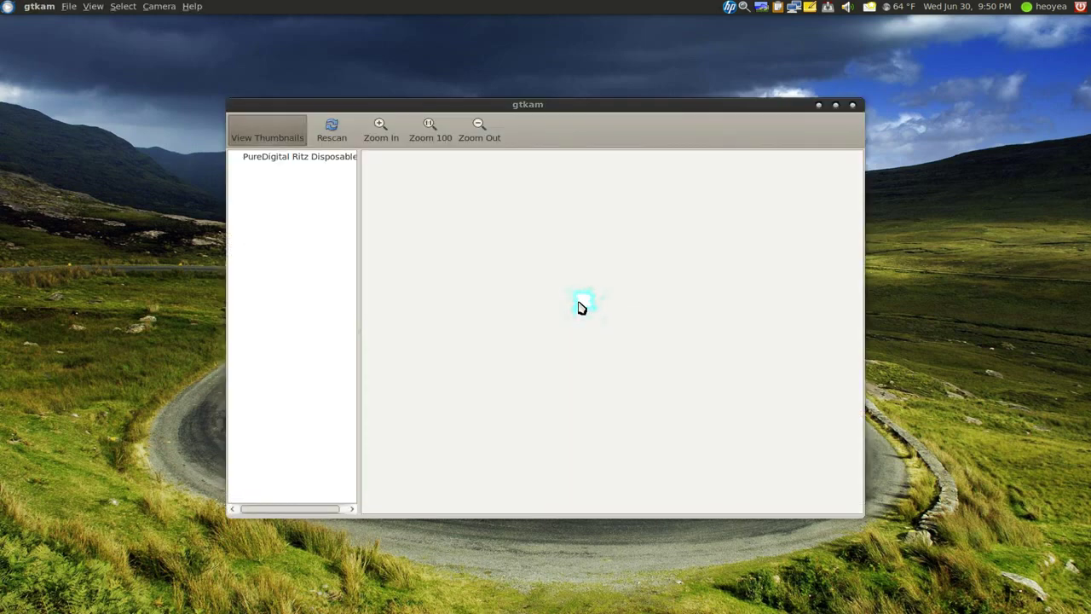
{"action": "left_click", "coordinate": [160, 6]}
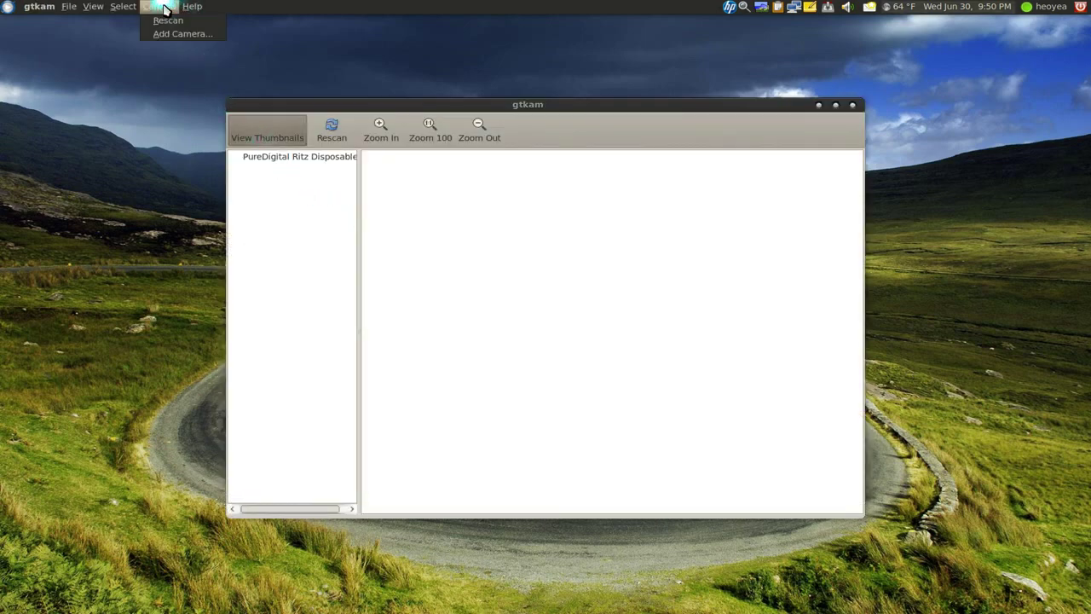
{"action": "left_click", "coordinate": [179, 34]}
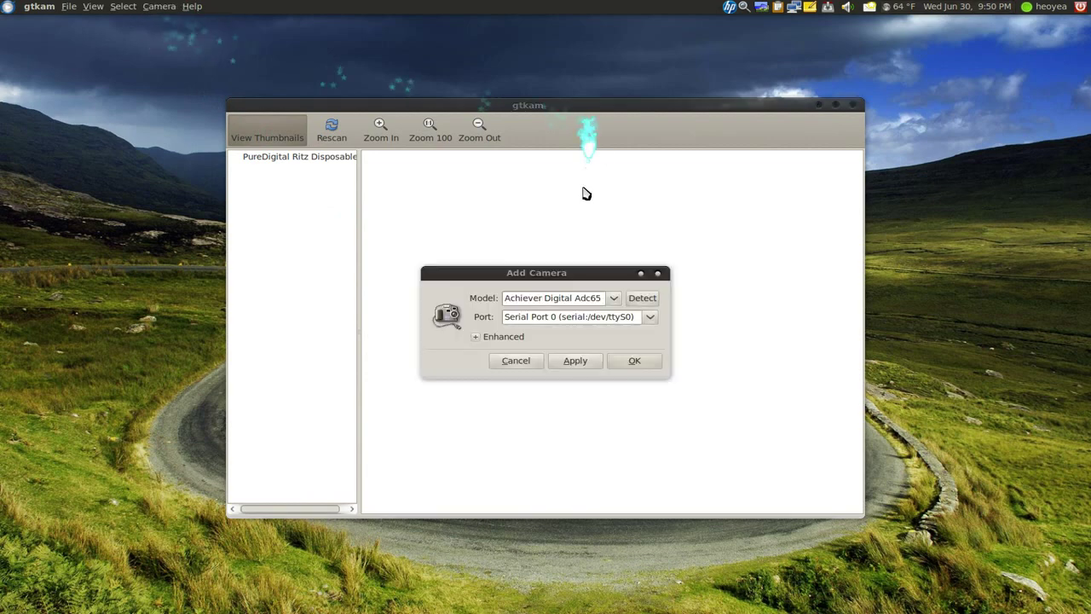
{"action": "left_click_drag", "start_coordinate": [554, 273], "coordinate": [542, 54]}
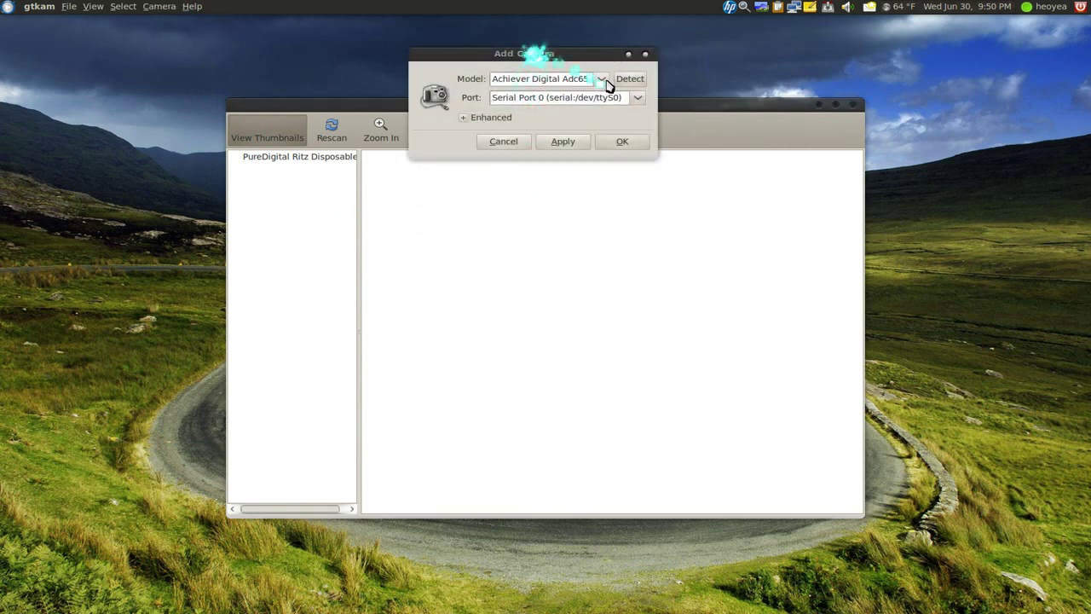
{"action": "left_click", "coordinate": [604, 81]}
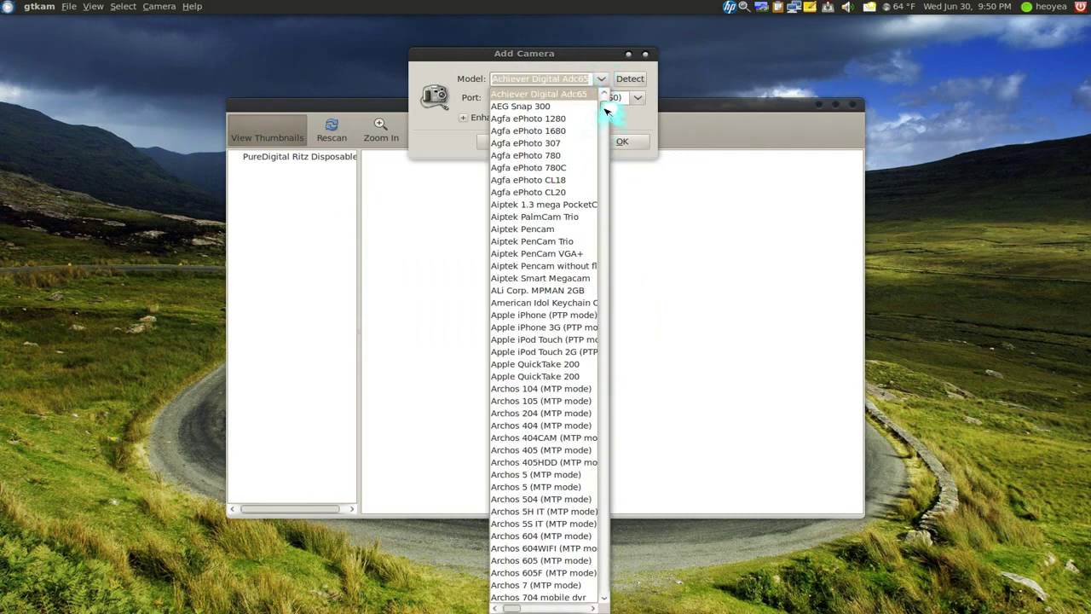
{"action": "left_click_drag", "start_coordinate": [604, 96], "coordinate": [613, 493]}
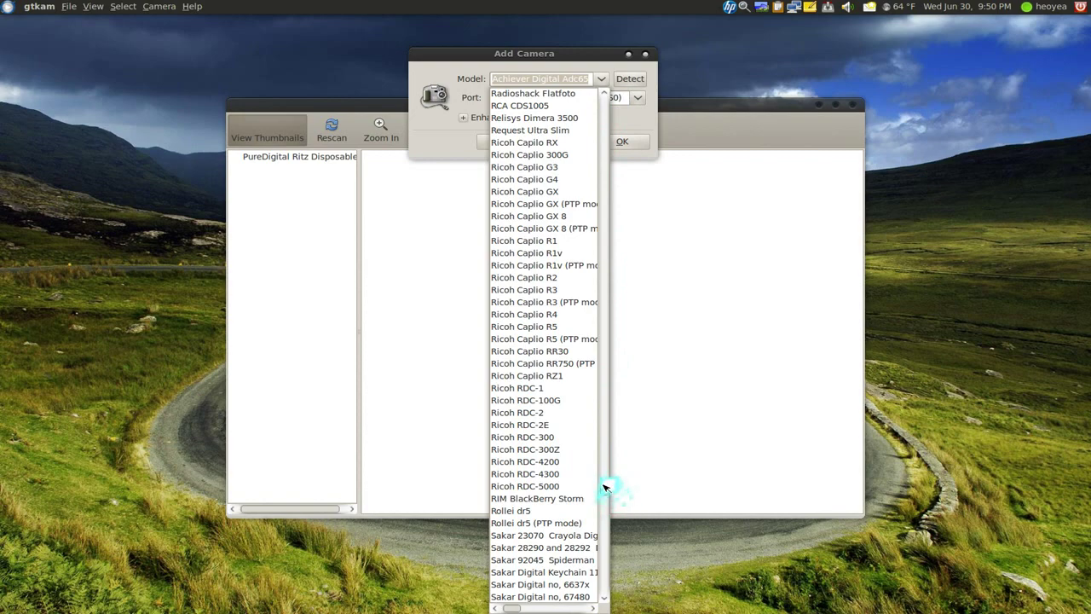
{"action": "left_click_drag", "start_coordinate": [606, 493], "coordinate": [605, 505]}
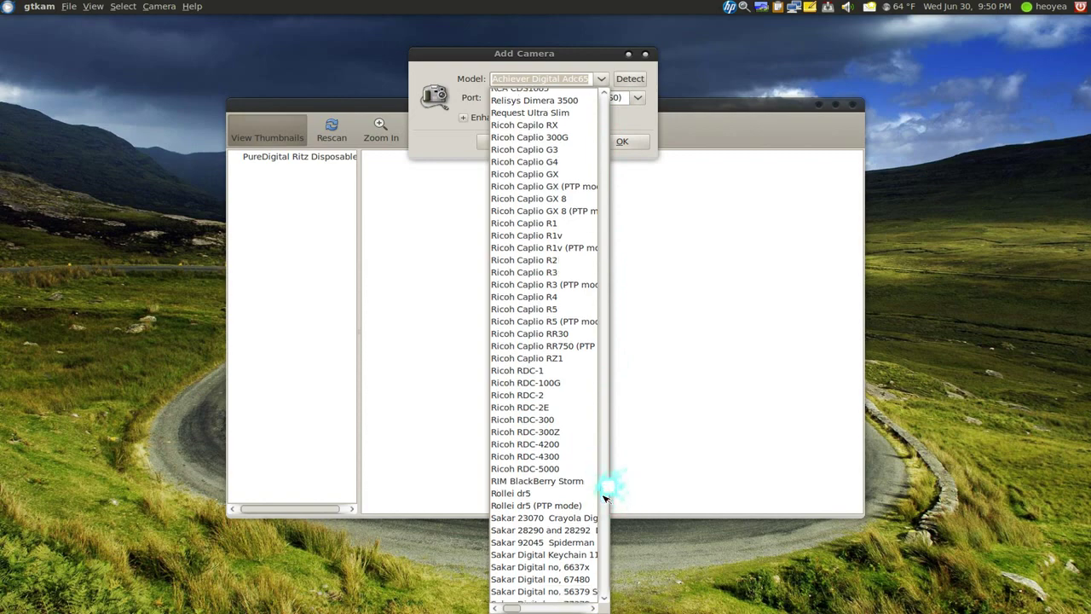
{"action": "left_click", "coordinate": [634, 106]}
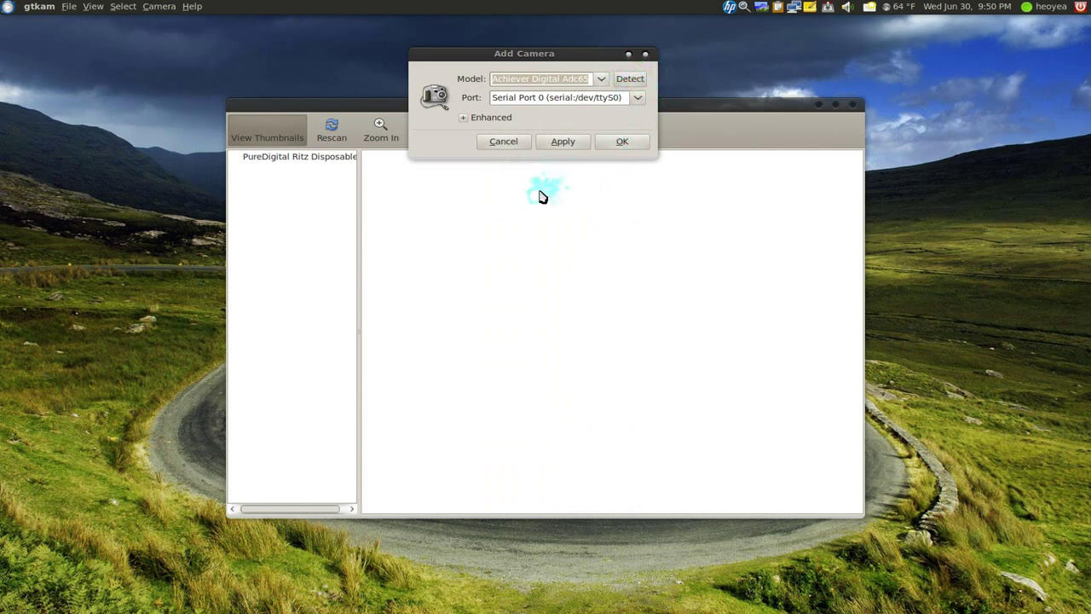
{"action": "left_click", "coordinate": [507, 142]}
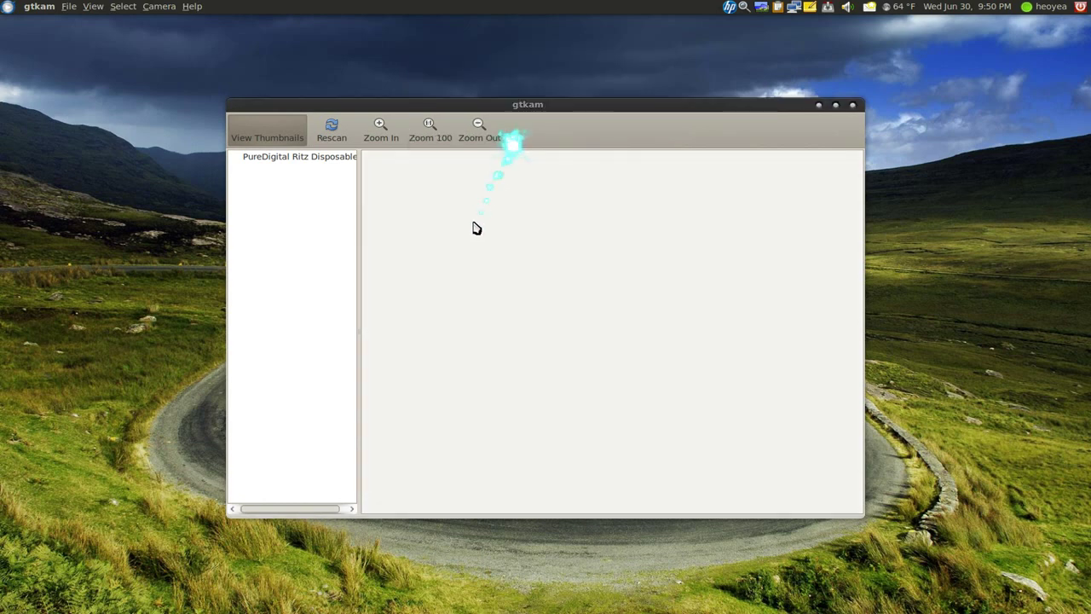
Select all three camera photos (DSC_0242–0244) and save them to the Desktop.
{"action": "left_click", "coordinate": [307, 158]}
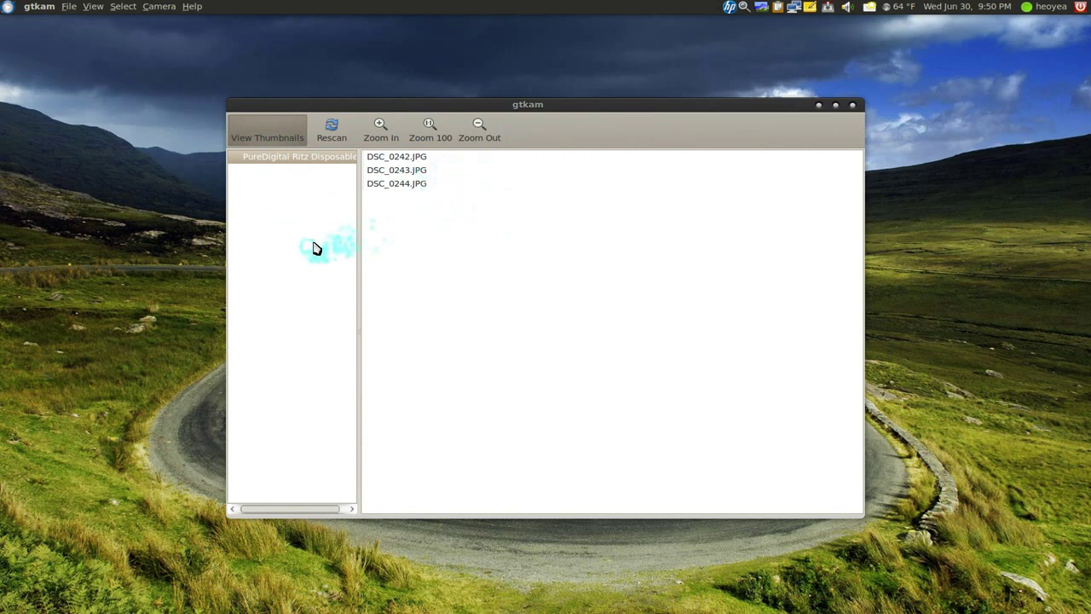
{"action": "left_click", "coordinate": [414, 186]}
{"action": "key", "text": "ctrl+a"}
{"action": "right_click", "coordinate": [405, 183]}
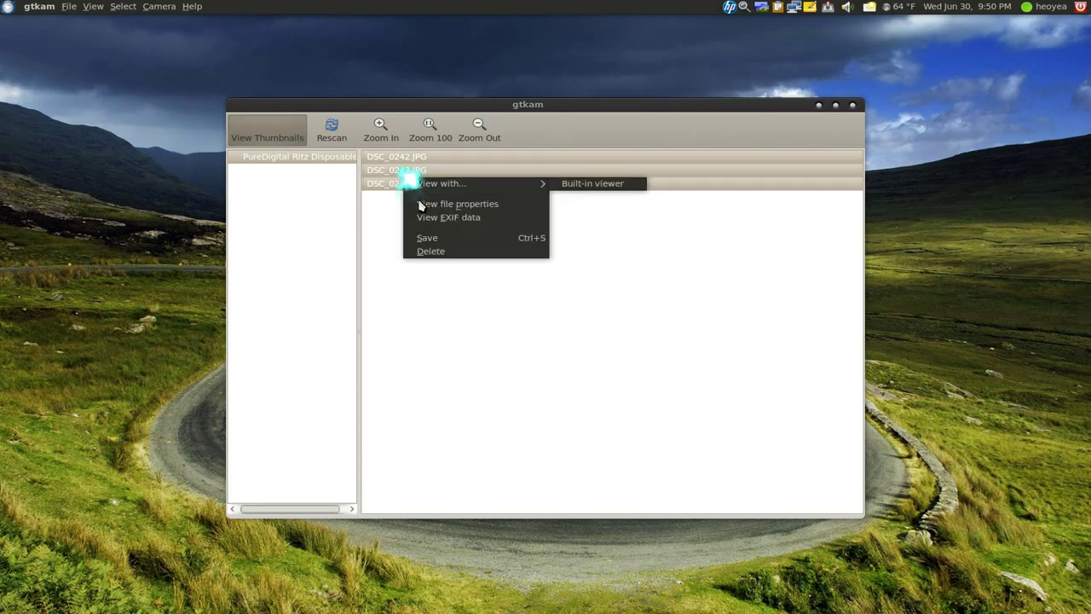
{"action": "left_click", "coordinate": [430, 232]}
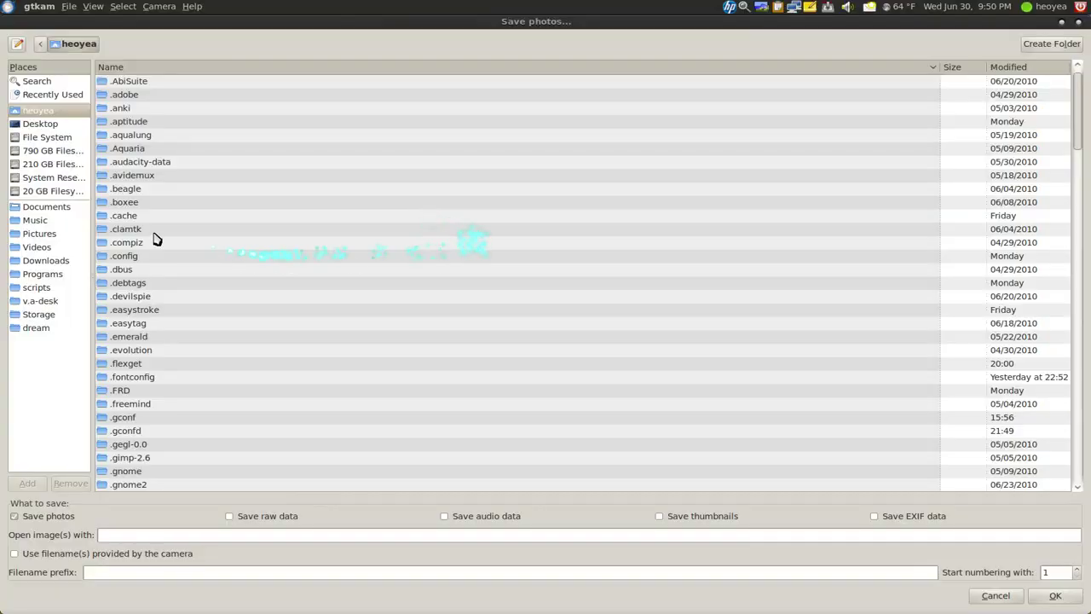
{"action": "left_click", "coordinate": [40, 123]}
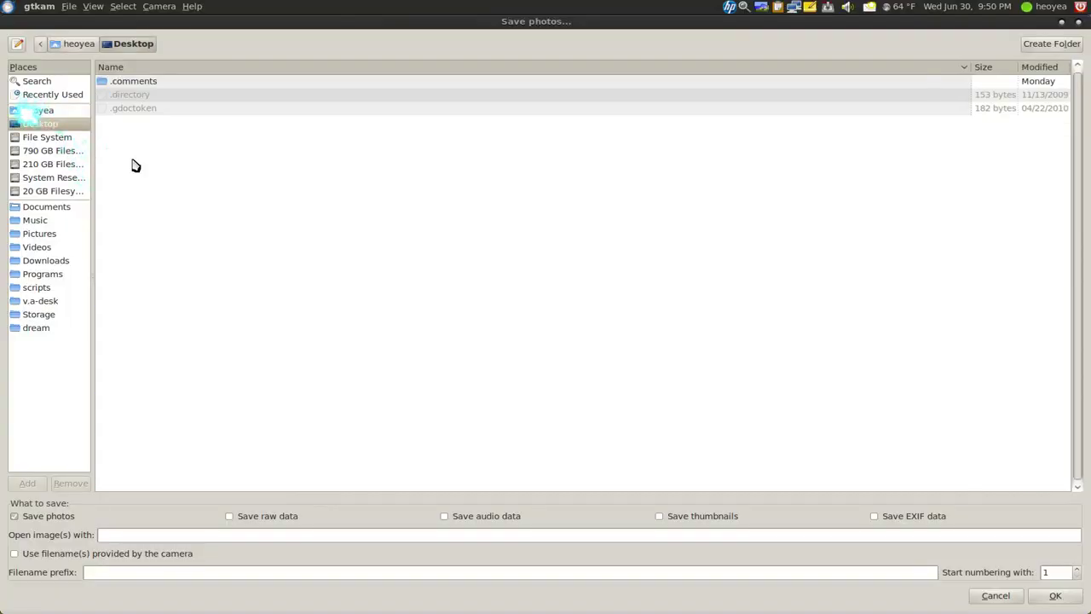
{"action": "left_click", "coordinate": [1058, 597]}
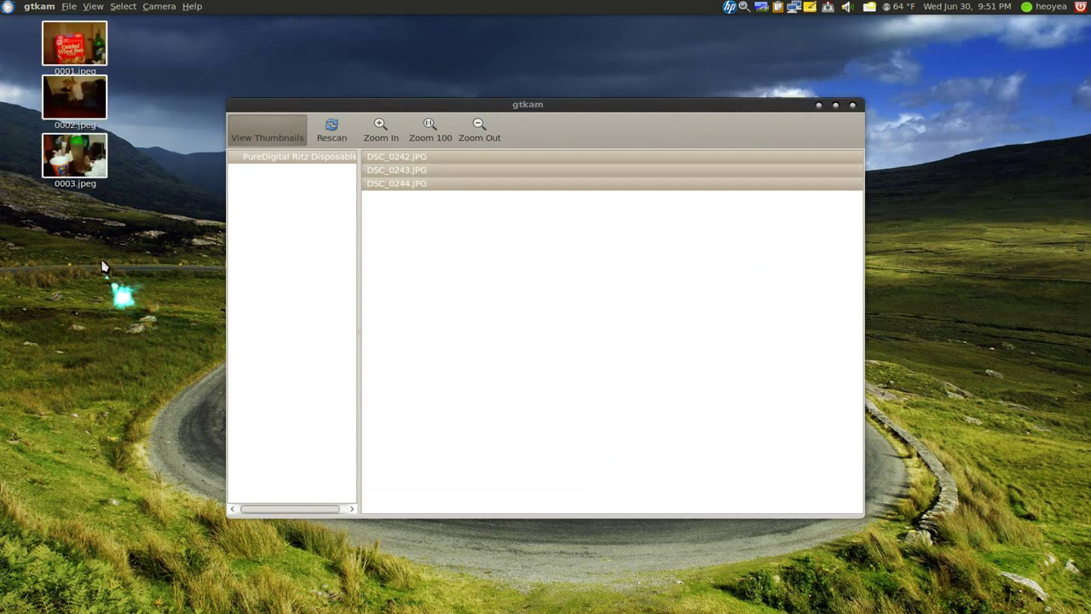
{"action": "double_click", "coordinate": [75, 42]}
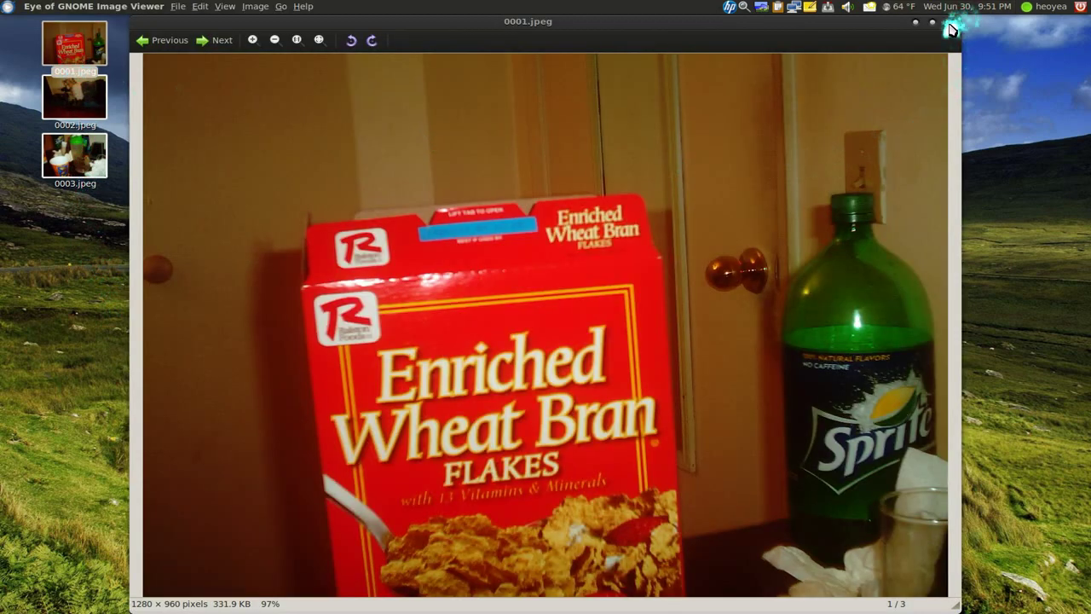
{"action": "left_click", "coordinate": [949, 21]}
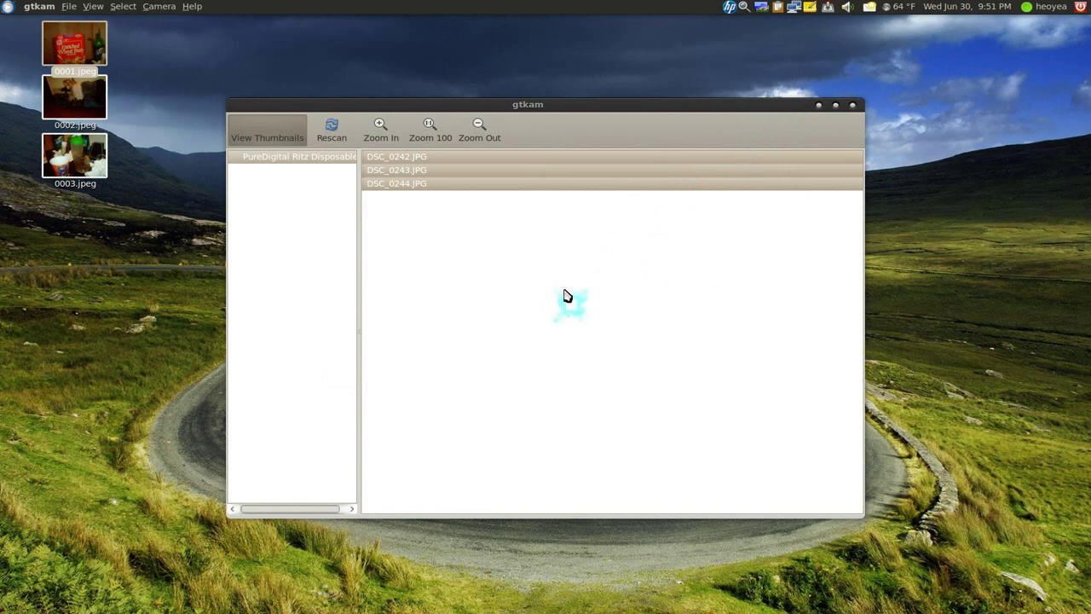
{"action": "left_click", "coordinate": [646, 104]}
Delete all photos from the PureDigital Ritz Disposable camera and confirm the deletion.
{"action": "left_click", "coordinate": [70, 6]}
{"action": "mouse_move", "coordinate": [102, 34]}
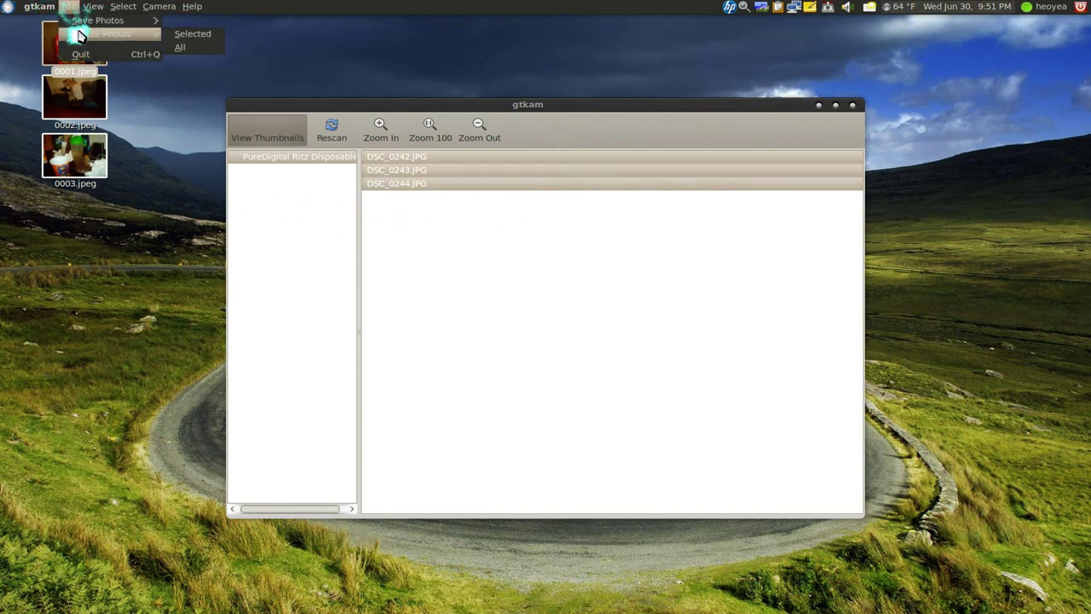
{"action": "left_click", "coordinate": [179, 46]}
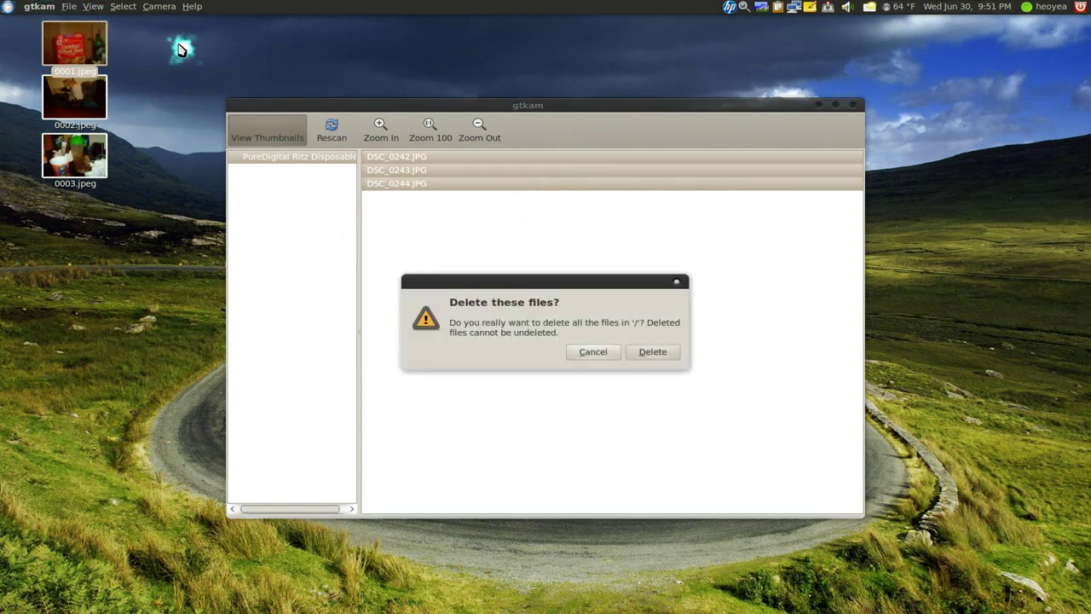
{"action": "left_click", "coordinate": [647, 352]}
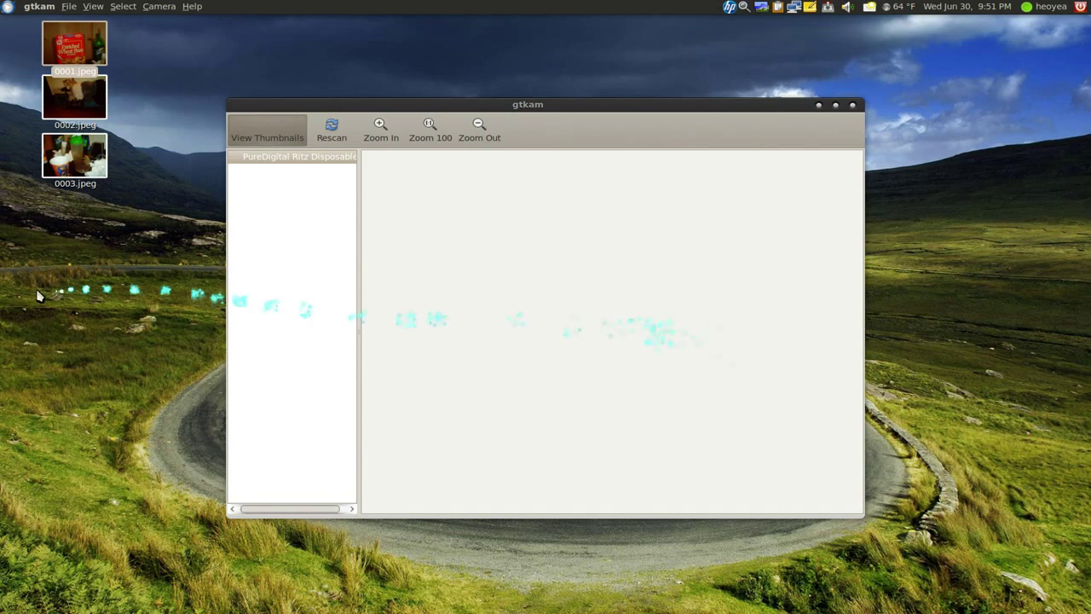
In Synaptic, view the installed gphoto2 and gtkam package details, then minimize the window.
{"action": "left_click", "coordinate": [17, 332]}
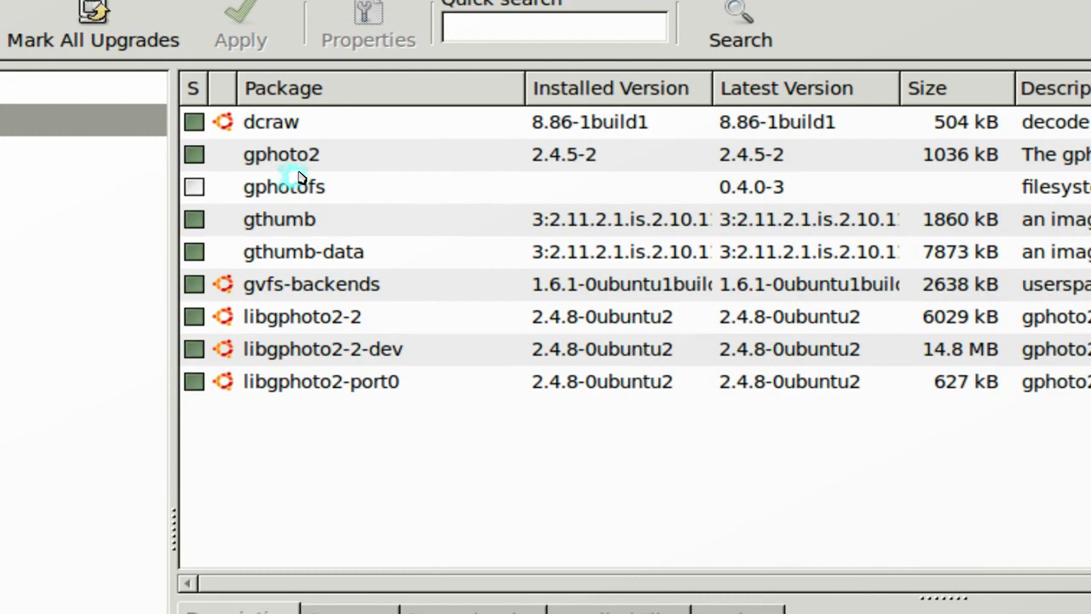
{"action": "left_click", "coordinate": [281, 154]}
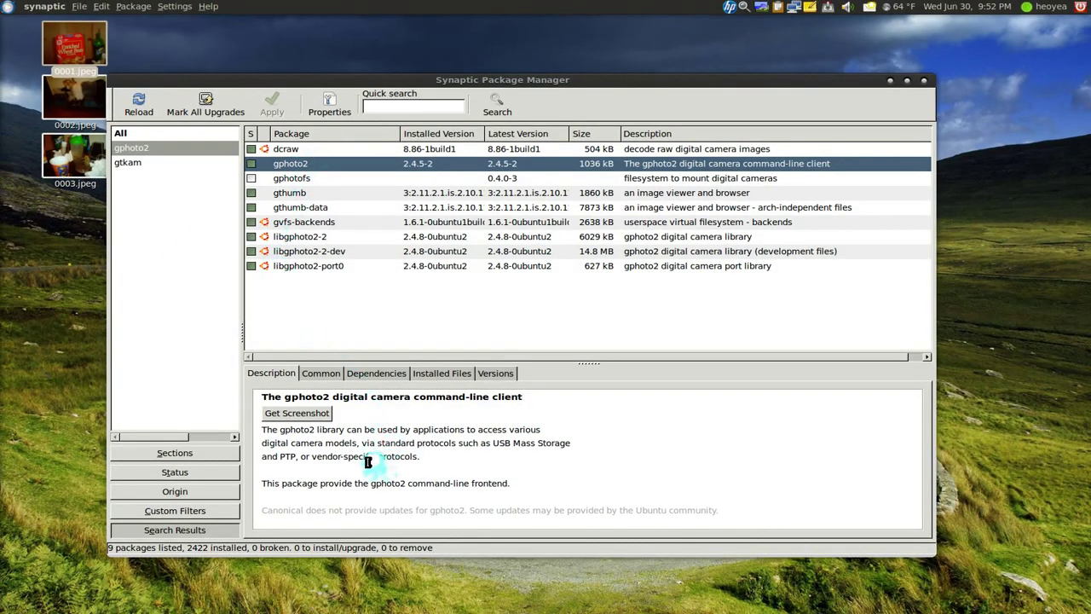
{"action": "left_click", "coordinate": [128, 162]}
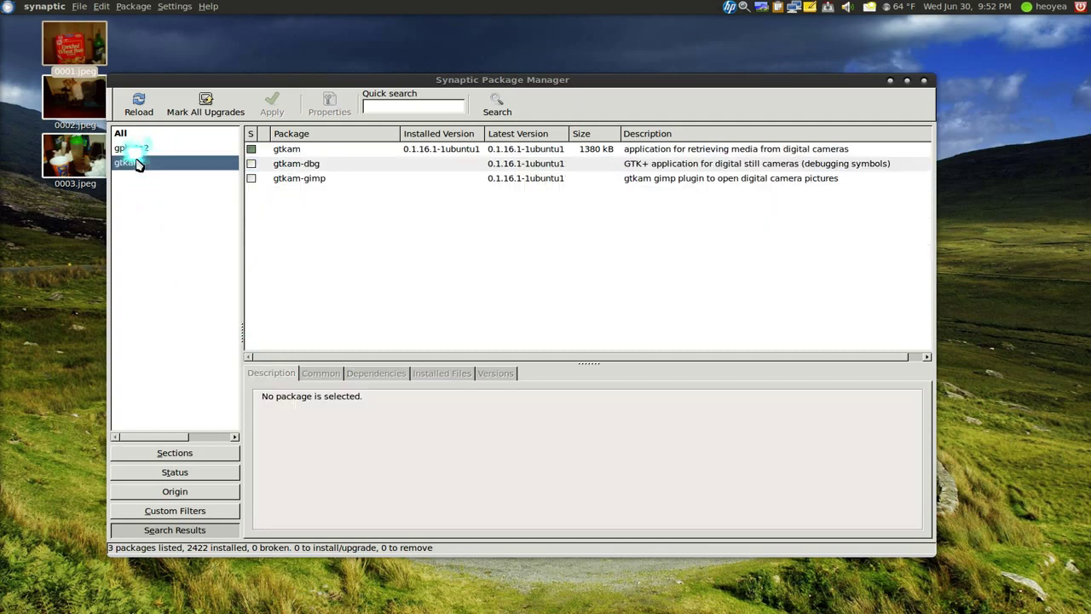
{"action": "left_click", "coordinate": [290, 149]}
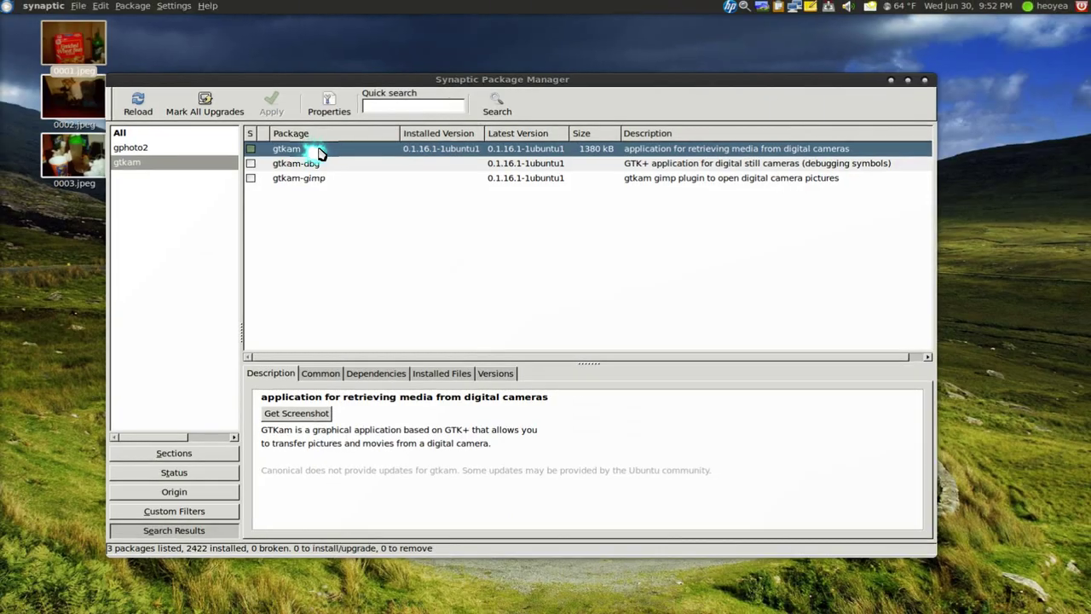
{"action": "left_click", "coordinate": [891, 80]}
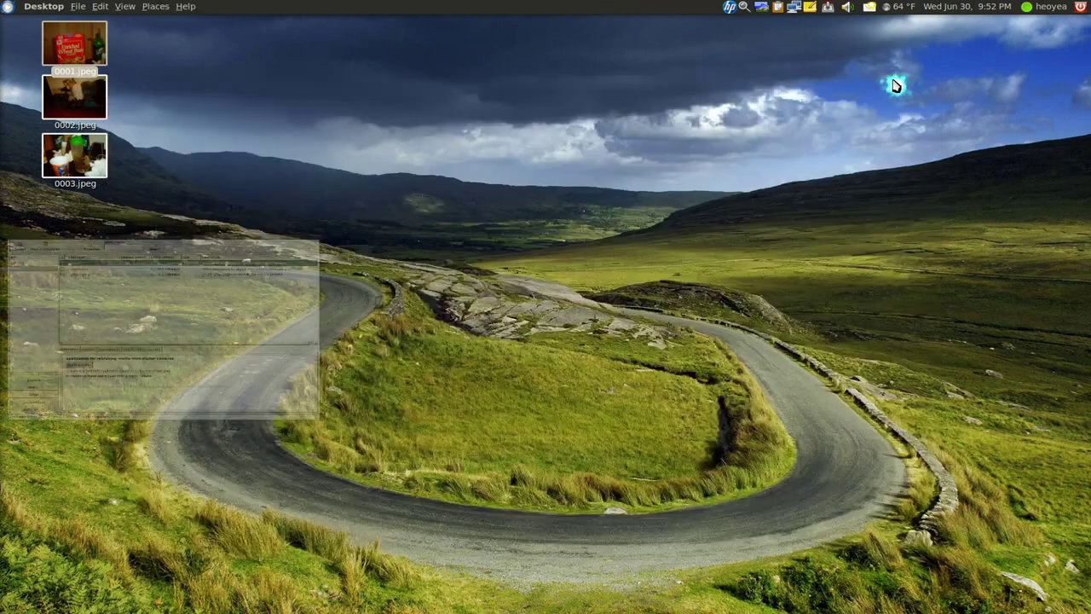